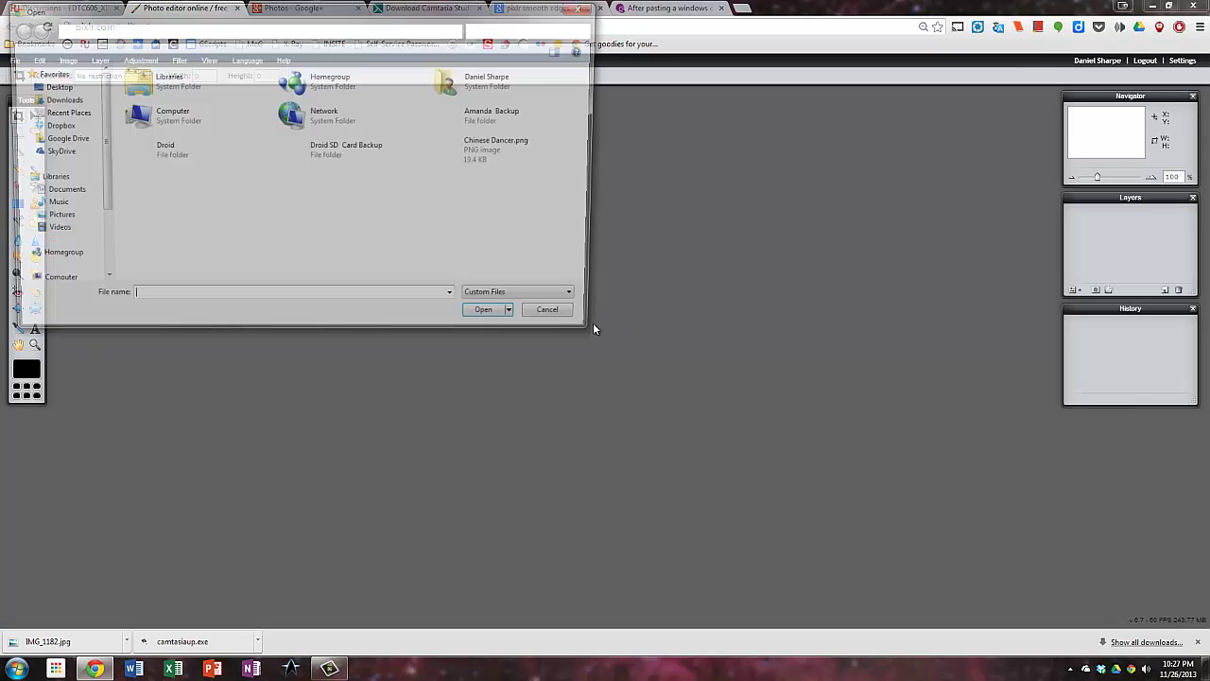
Open IMG_1182.jpg from the Downloads folder.
left_click(56, 100)
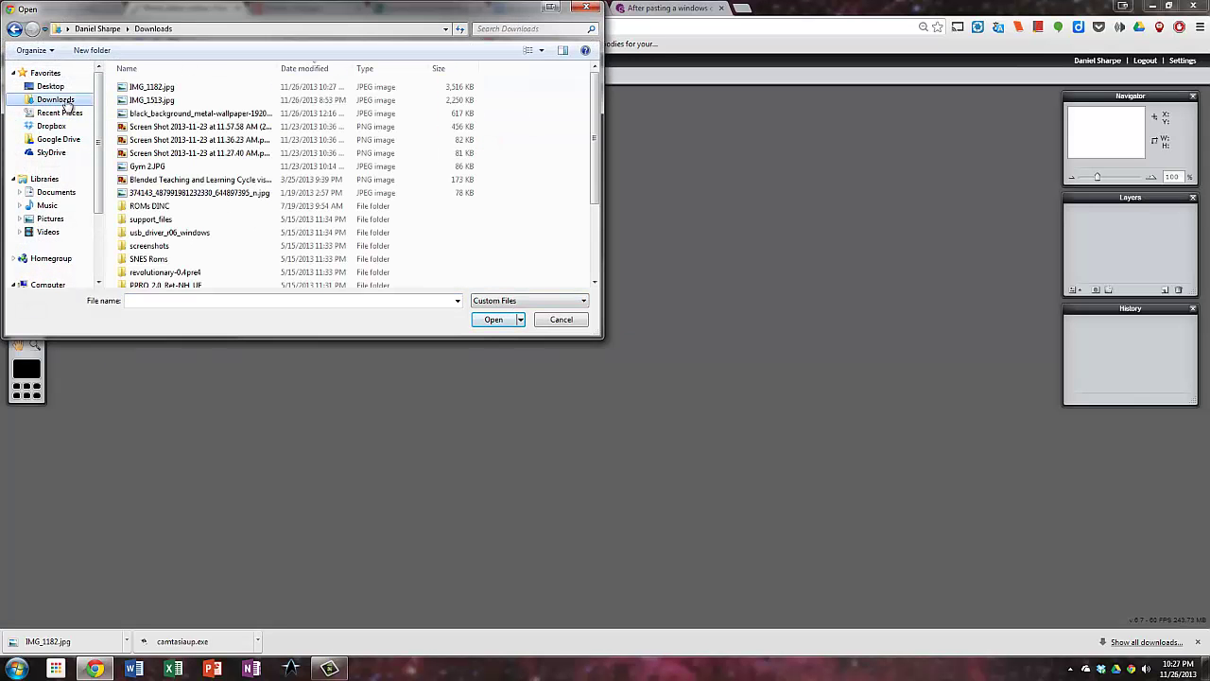
double_click(152, 87)
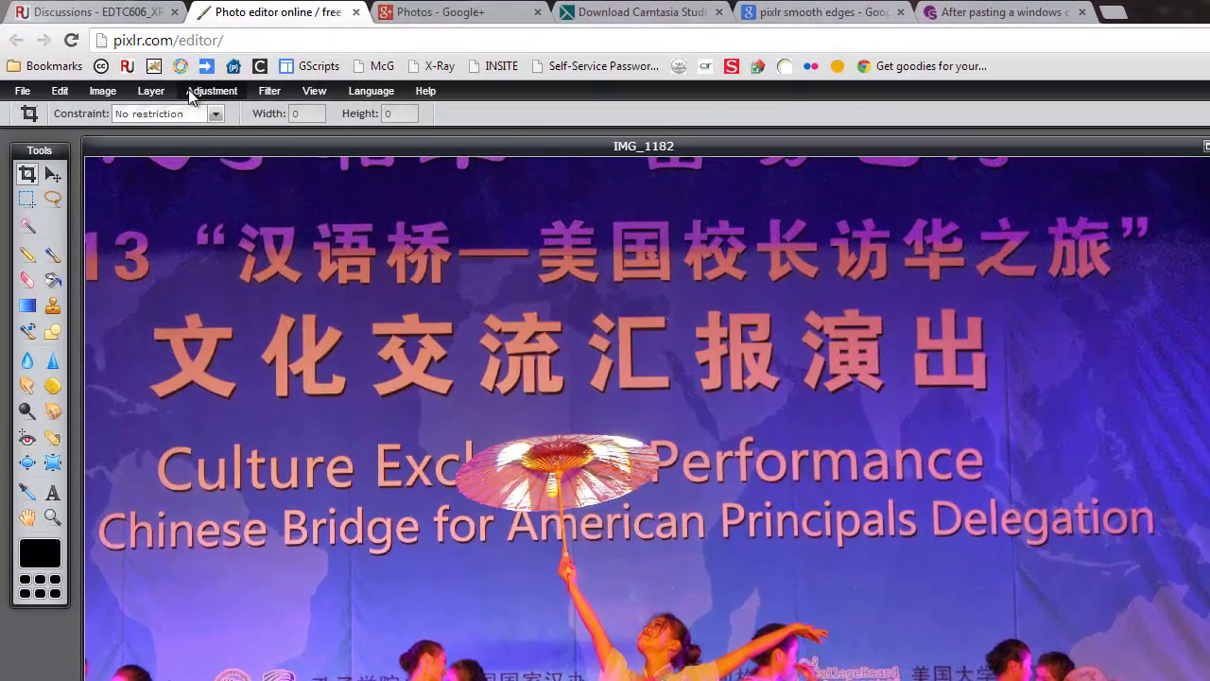
Add a new empty layer and choose the Brush tool with the 15 px hard preset.
left_click(140, 60)
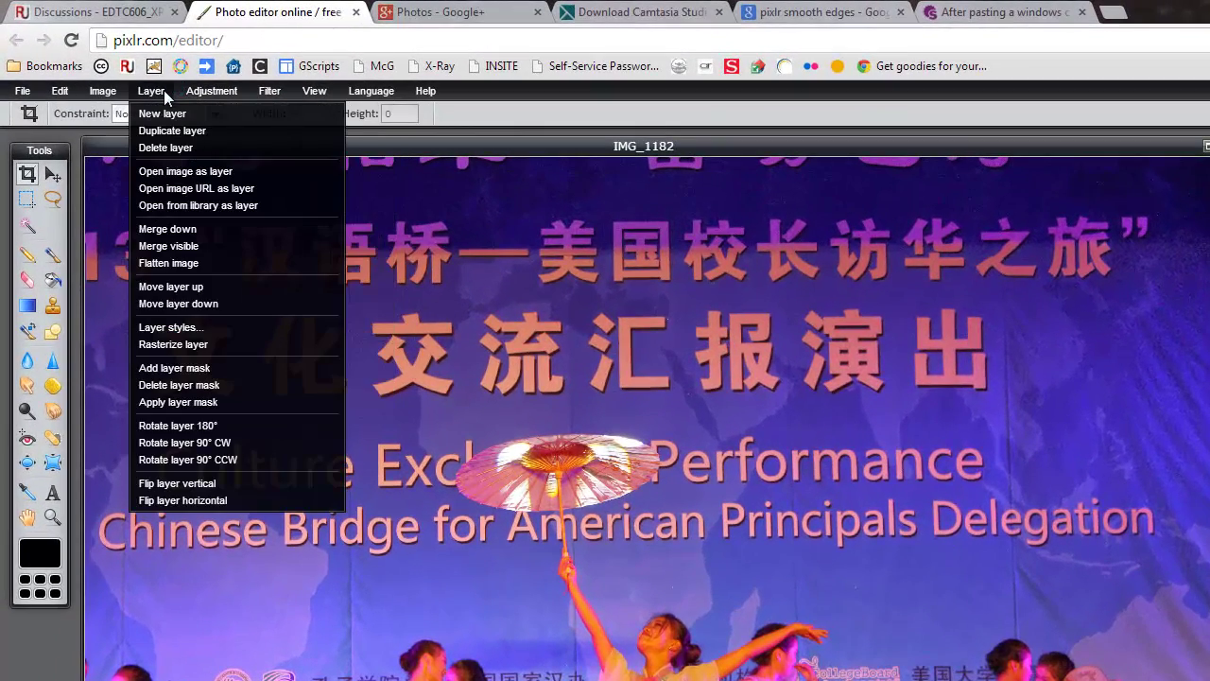
left_click(165, 113)
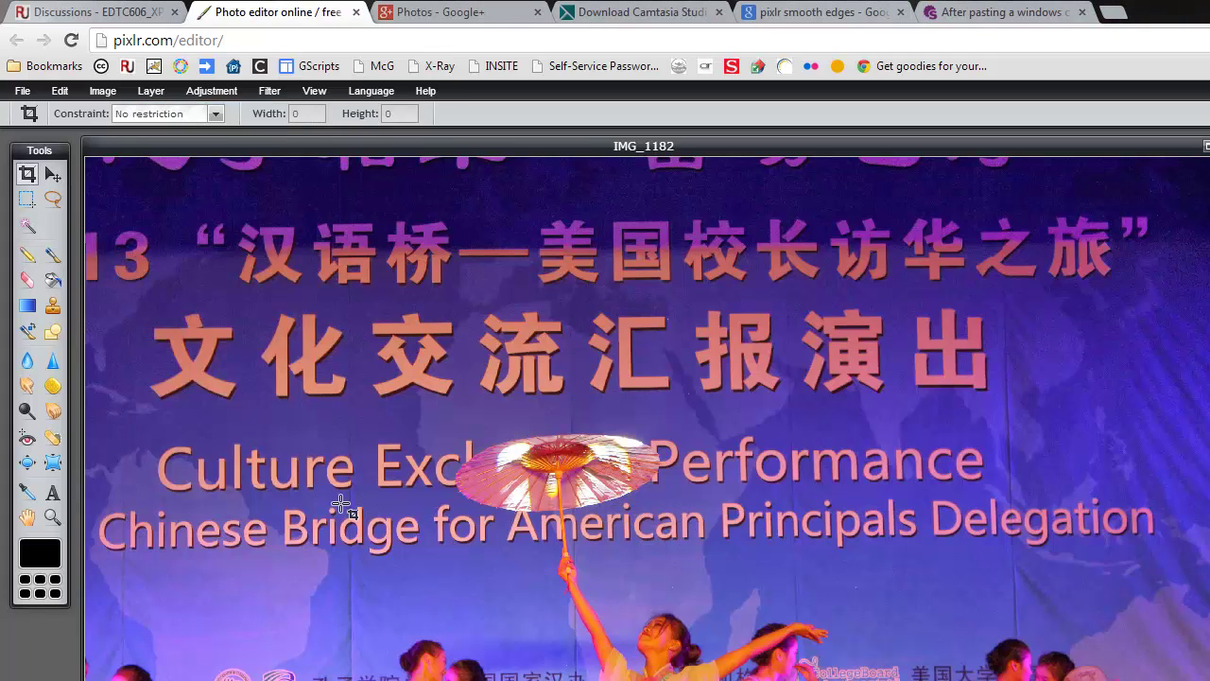
left_click(52, 255)
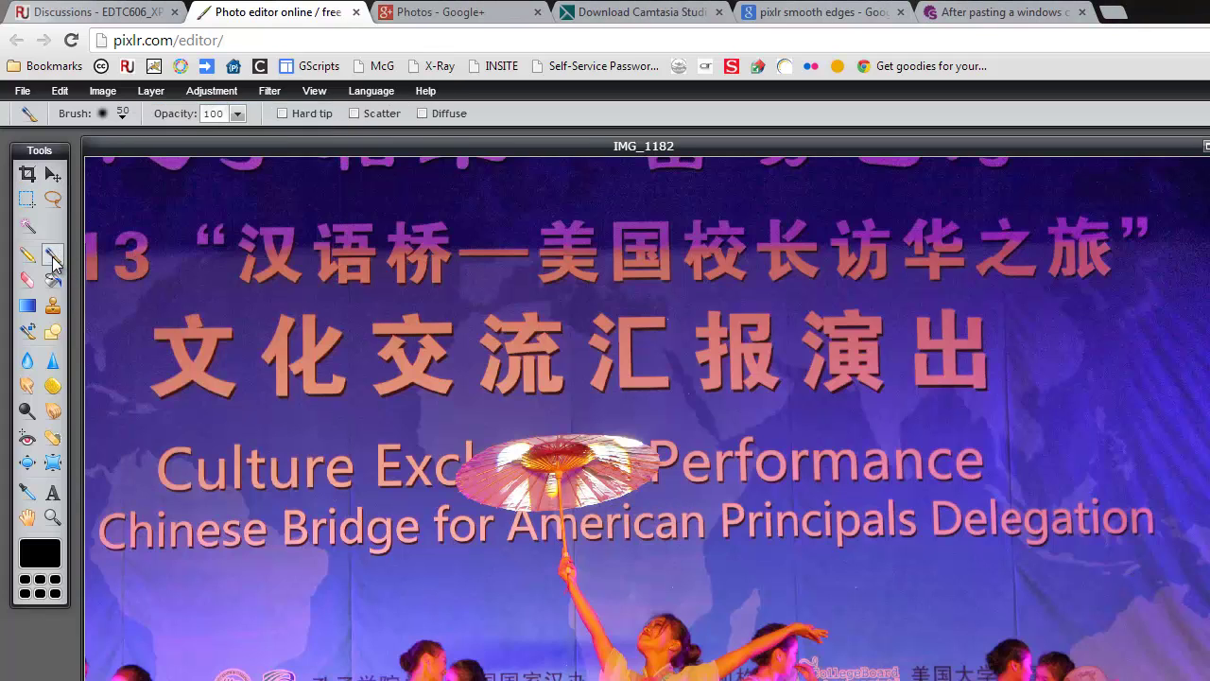
left_click(123, 114)
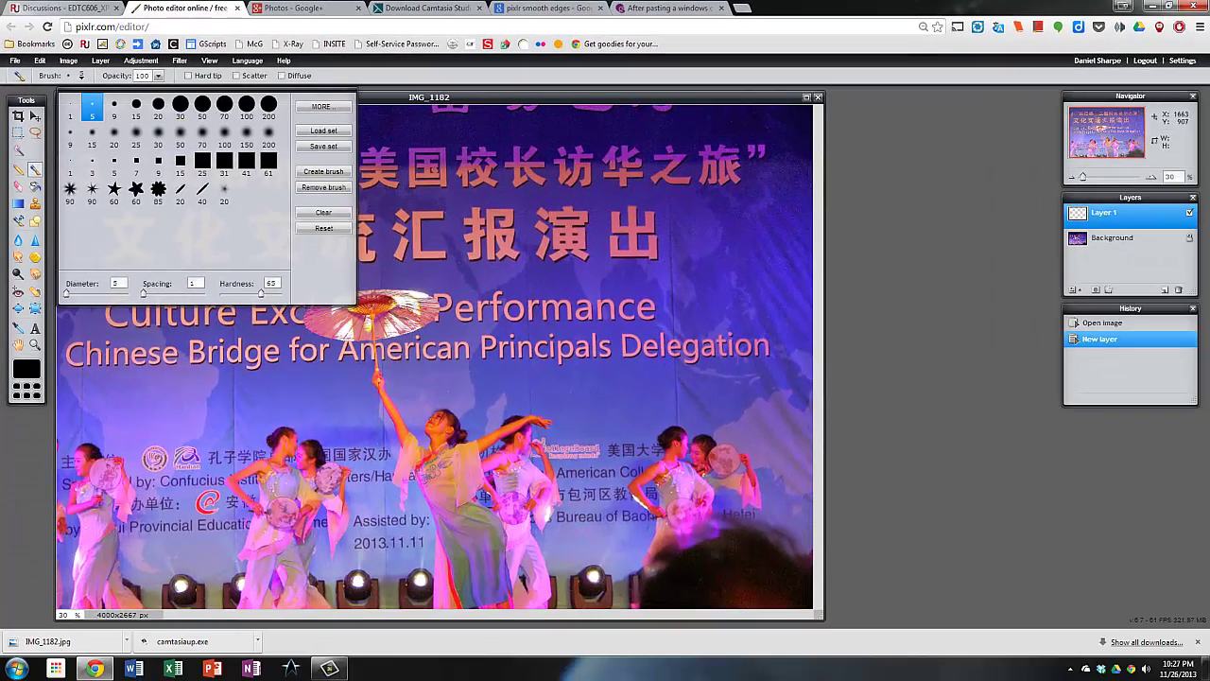
scroll(416, 425, "up", 3)
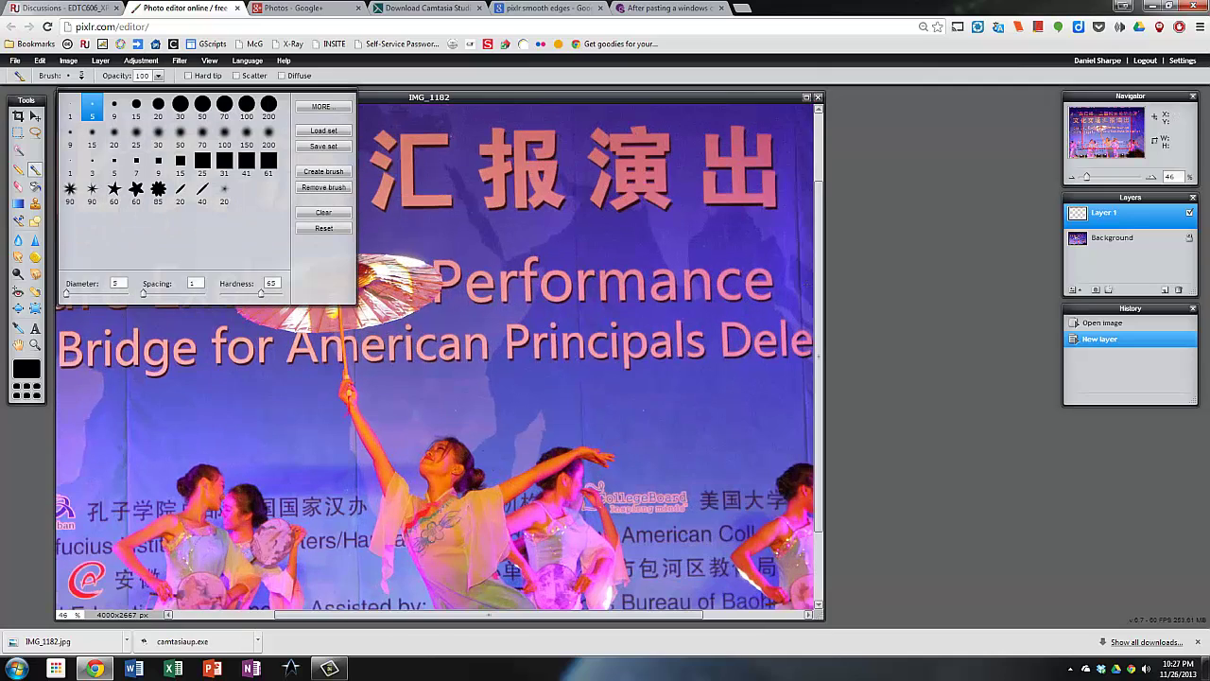
left_click_drag(820, 367, 821, 522)
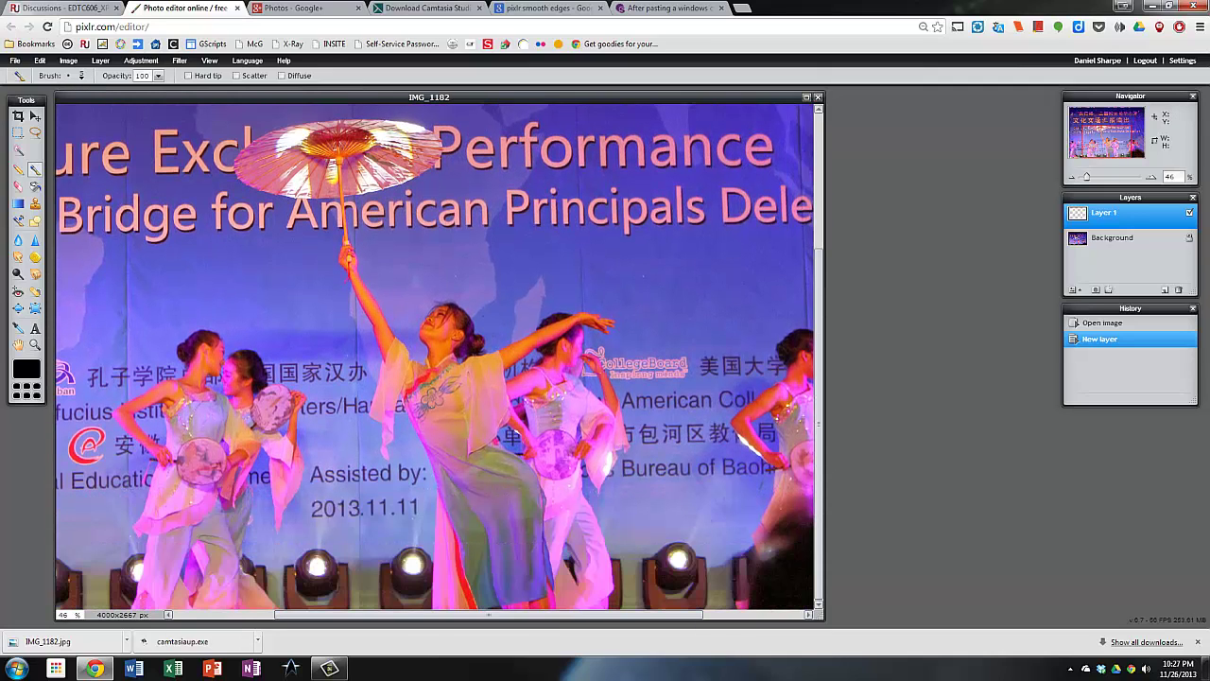
scroll(478, 350, "up", 2)
scroll(477, 350, "up", 2)
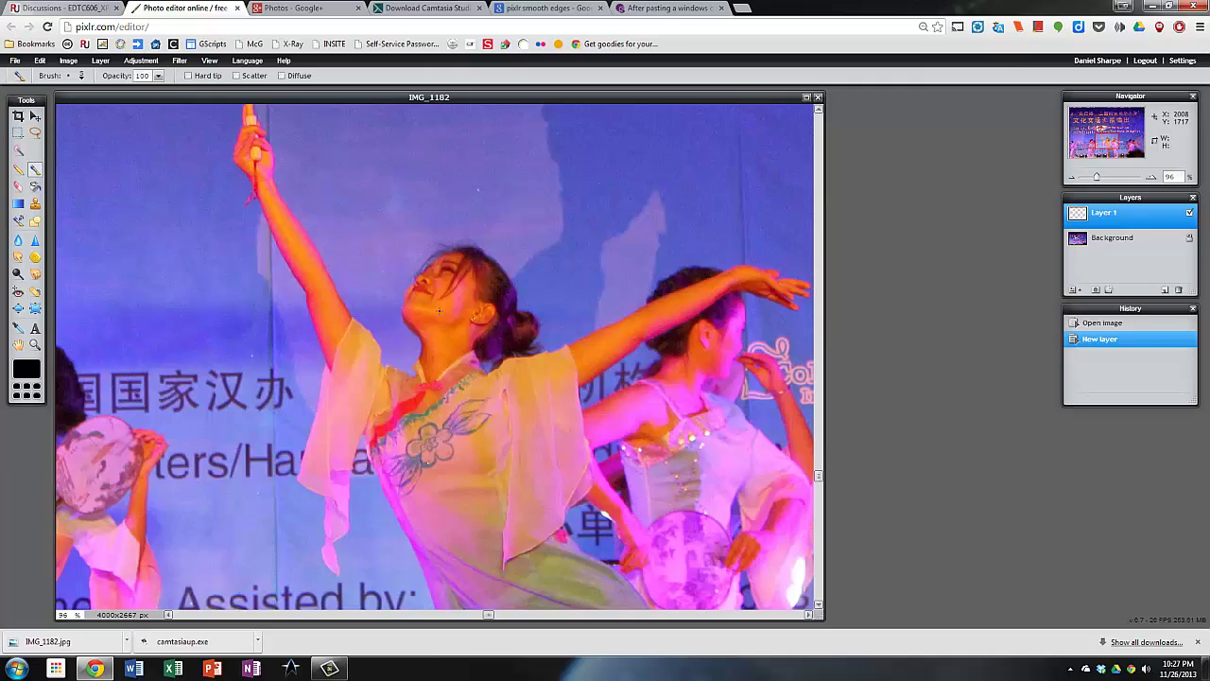
scroll(477, 350, "up", 2)
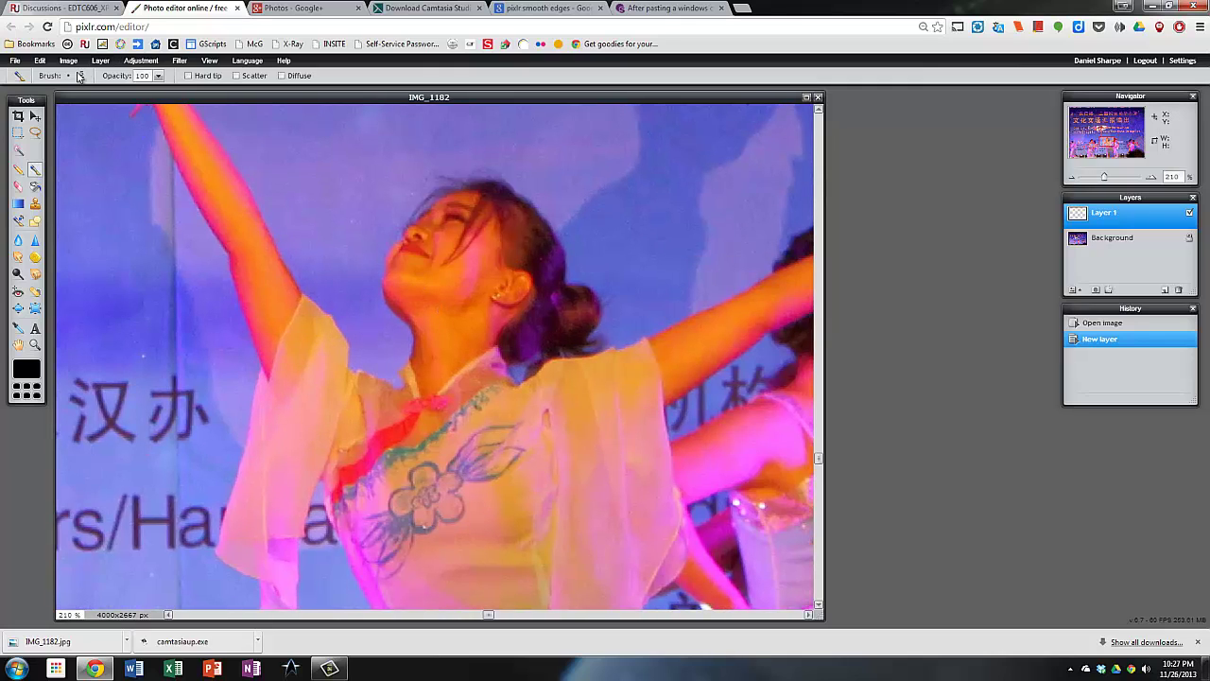
left_click(80, 76)
left_click(135, 106)
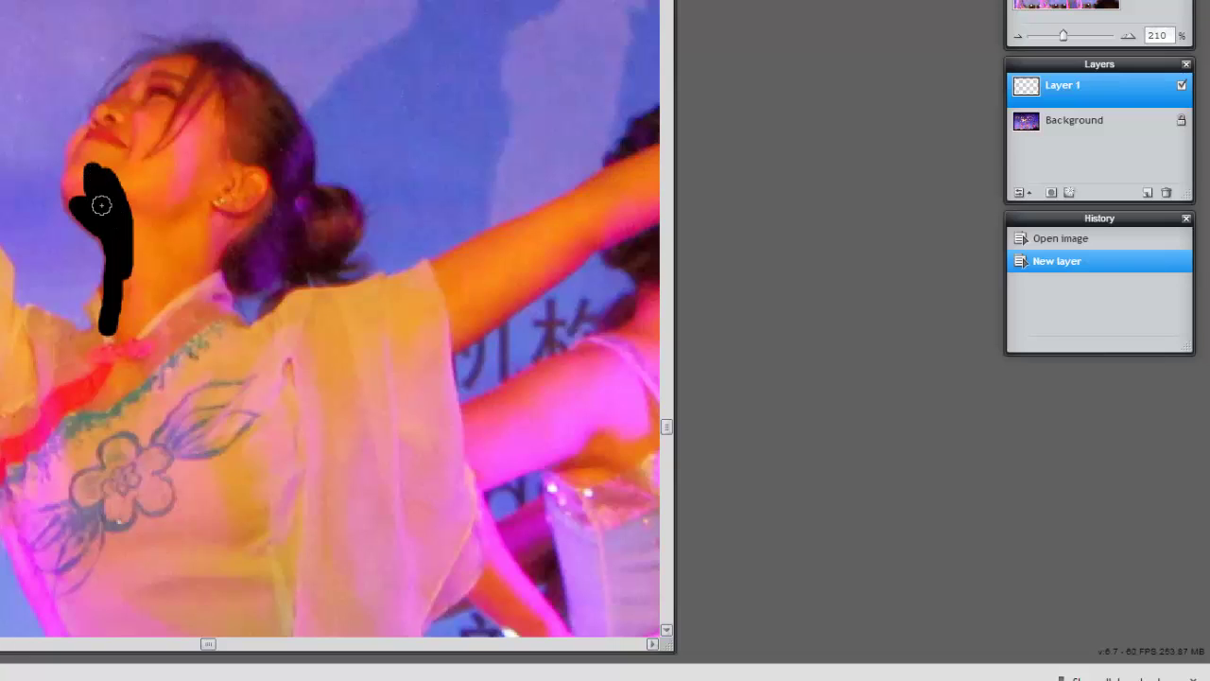
Paint a black neck stroke, toggle its layer to check it, then open Background layer options.
left_click_drag(102, 205, 106, 207)
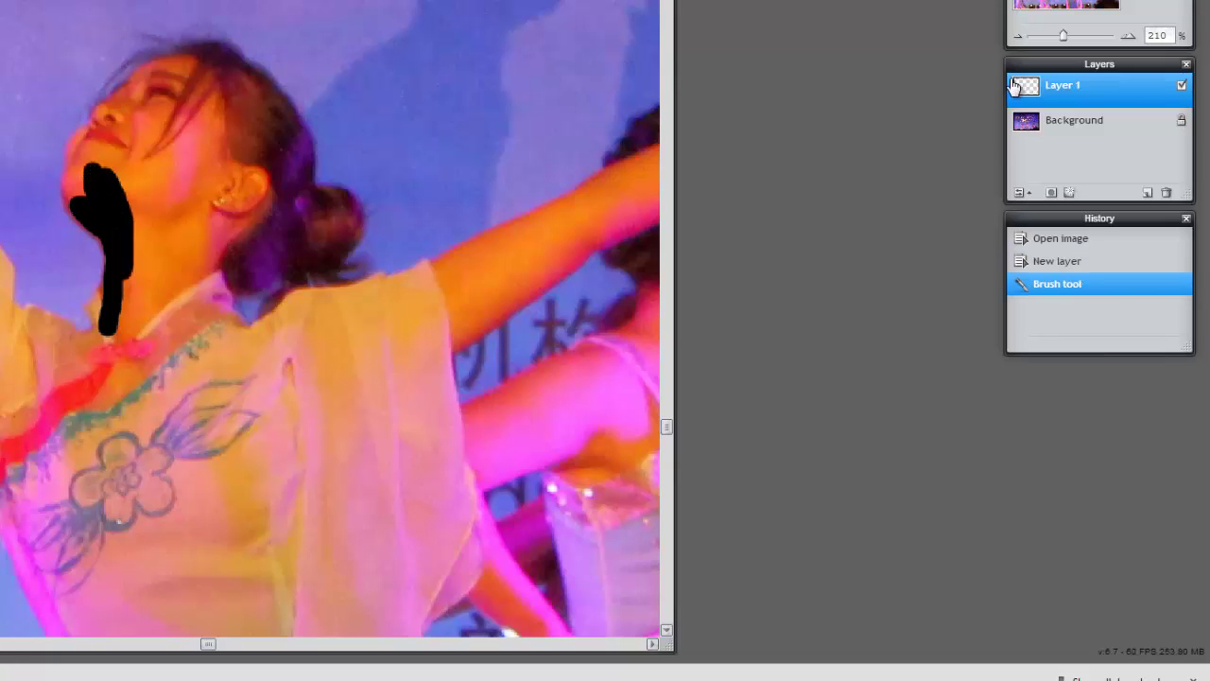
left_click(1183, 86)
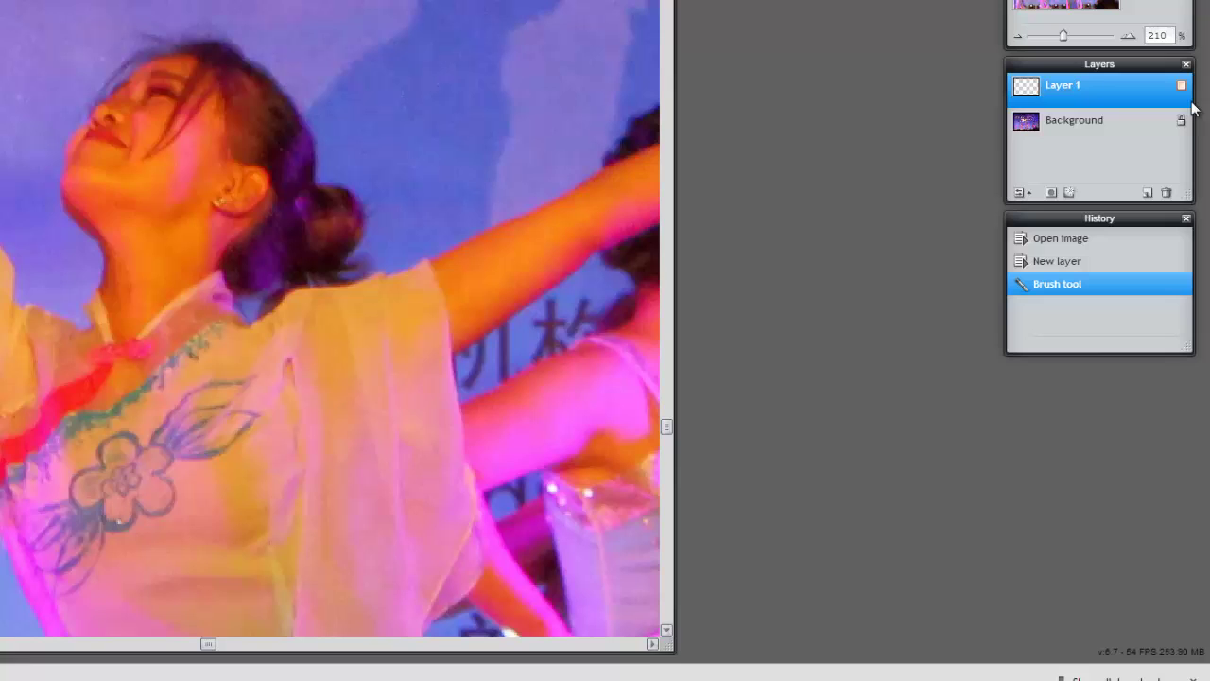
left_click(1182, 86)
left_click(1182, 124)
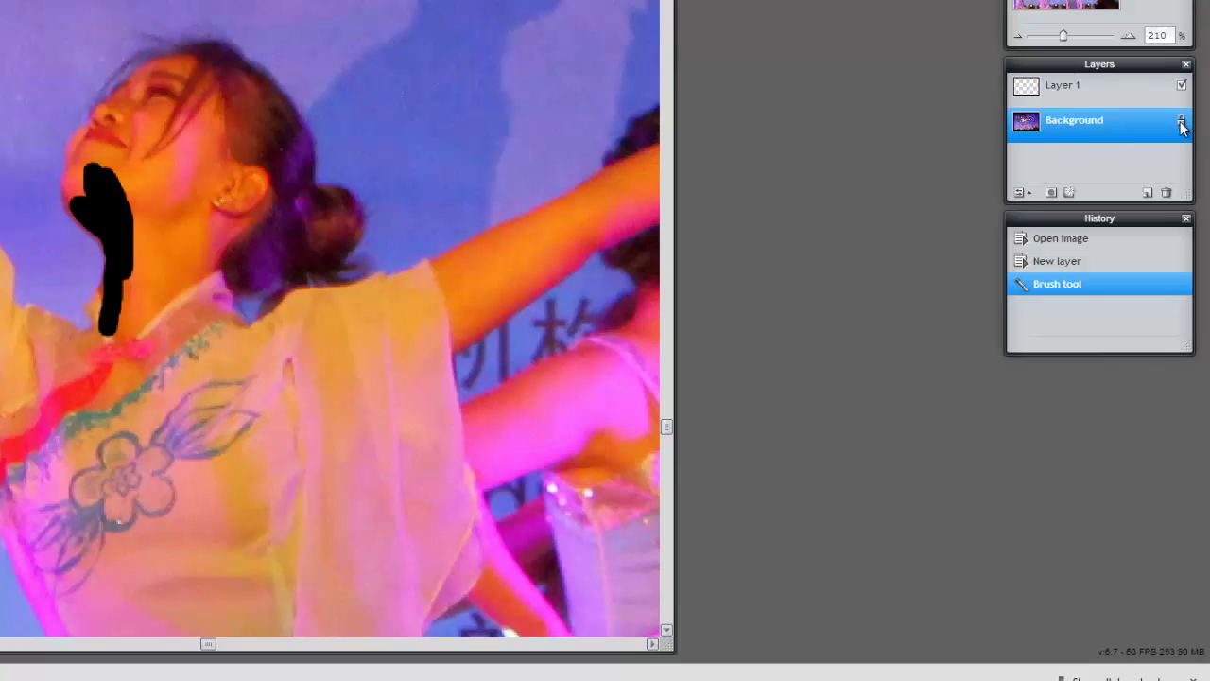
right_click(1181, 125)
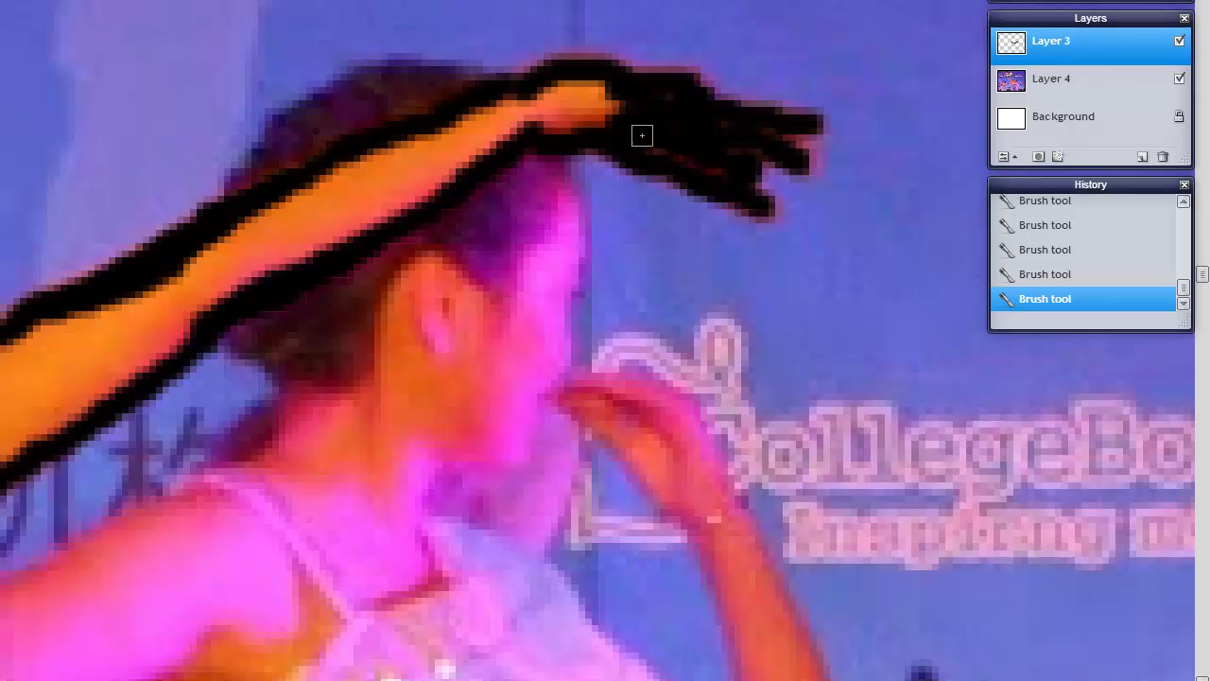
Trace the dancer's dress and arm edges in black, briefly hiding the photo to check.
left_click(1180, 79)
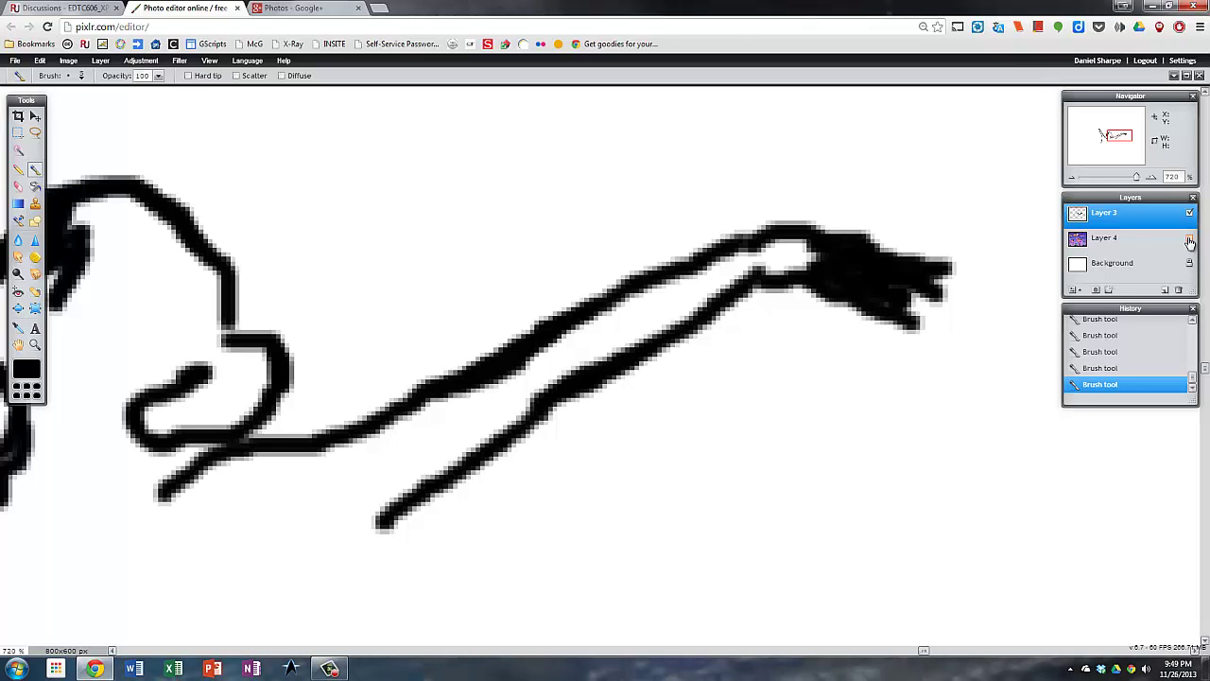
left_click(1189, 243)
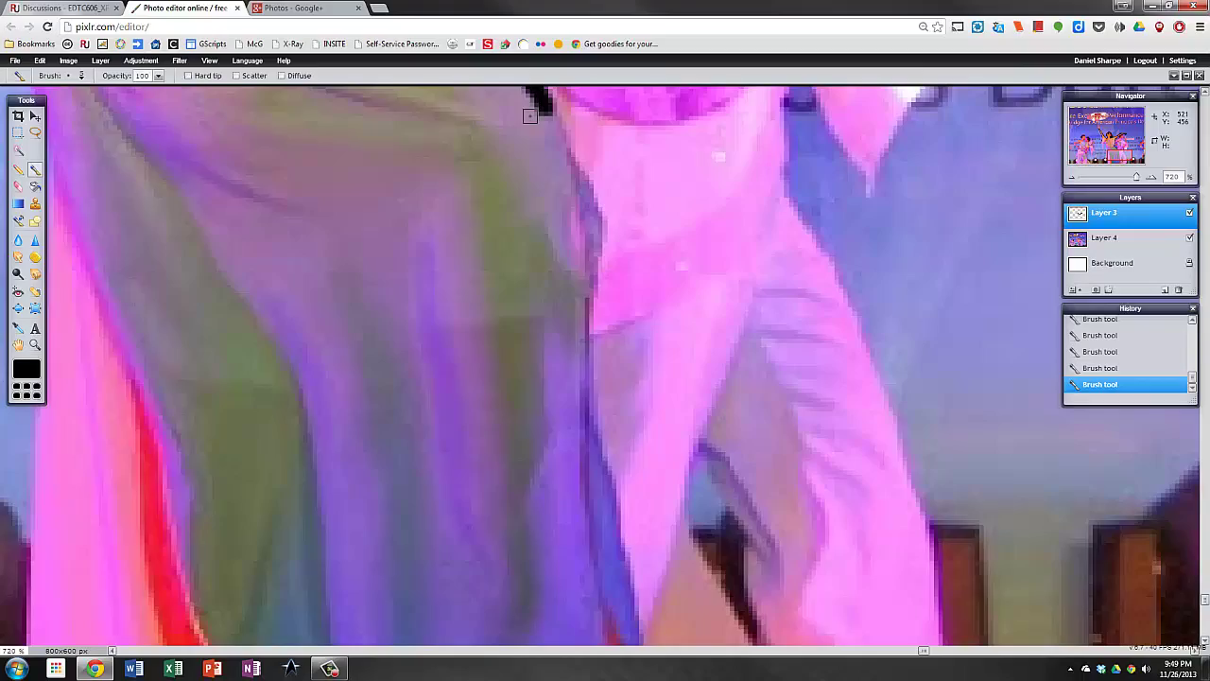
left_click_drag(274, 246, 274, 624)
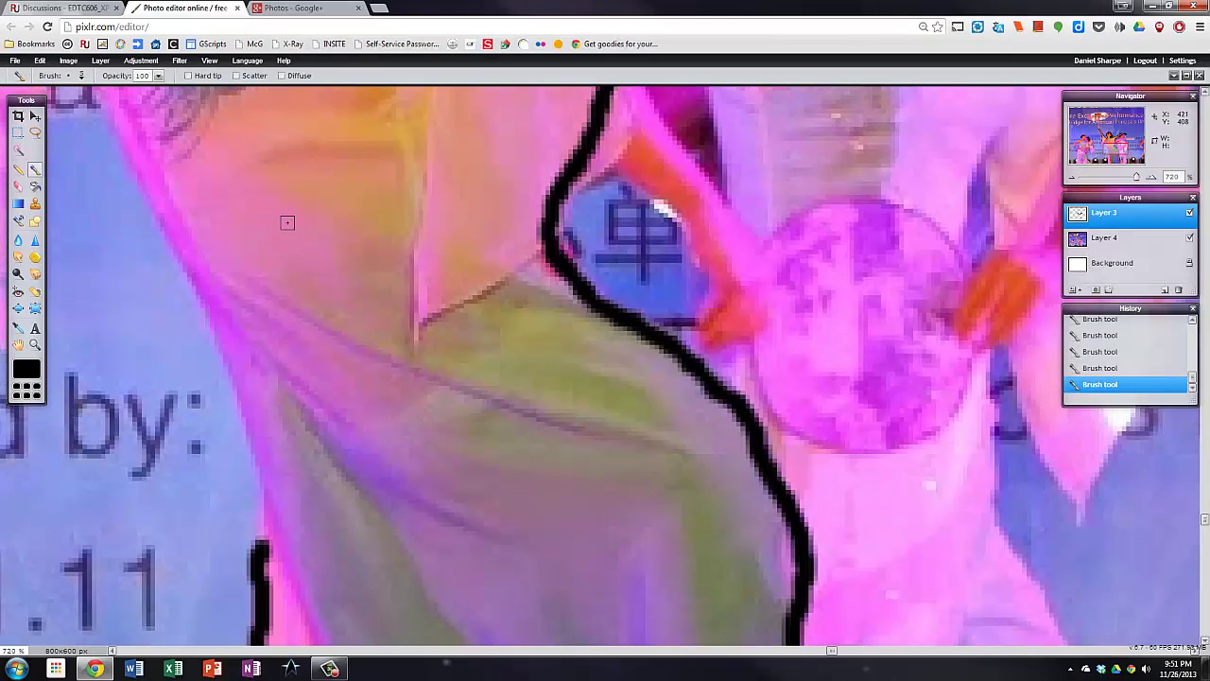
left_click_drag(113, 113, 263, 526)
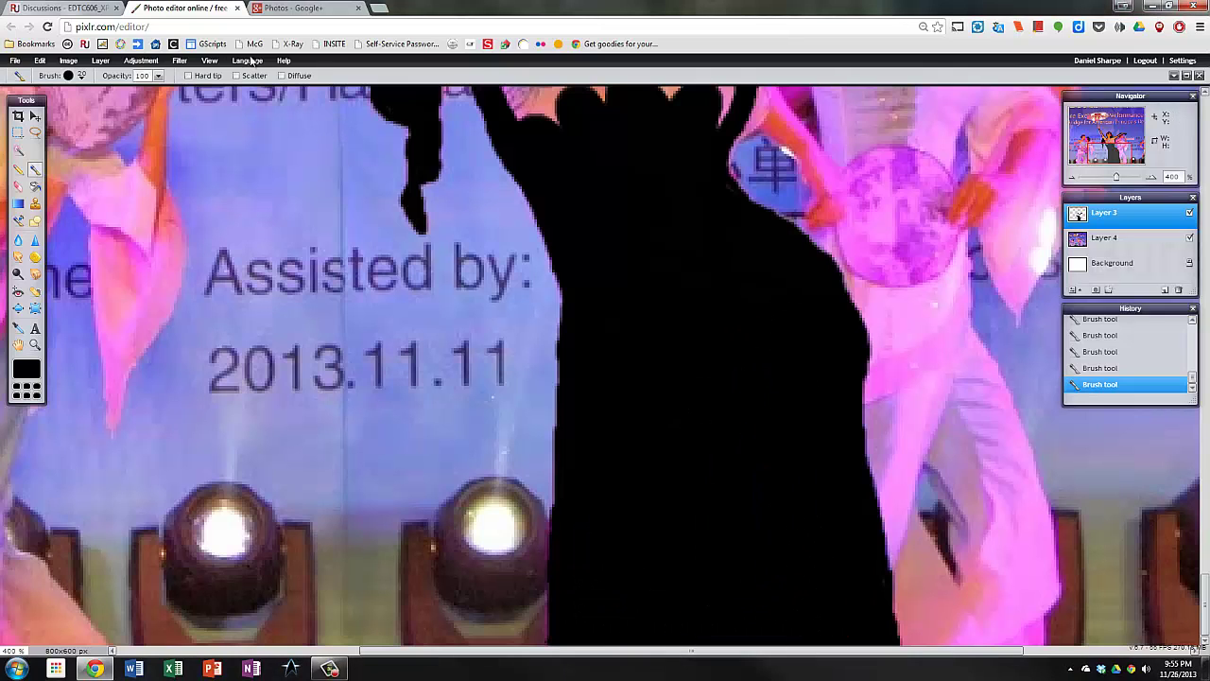
scroll(868, 580, "up", 5)
scroll(662, 378, "up", 5)
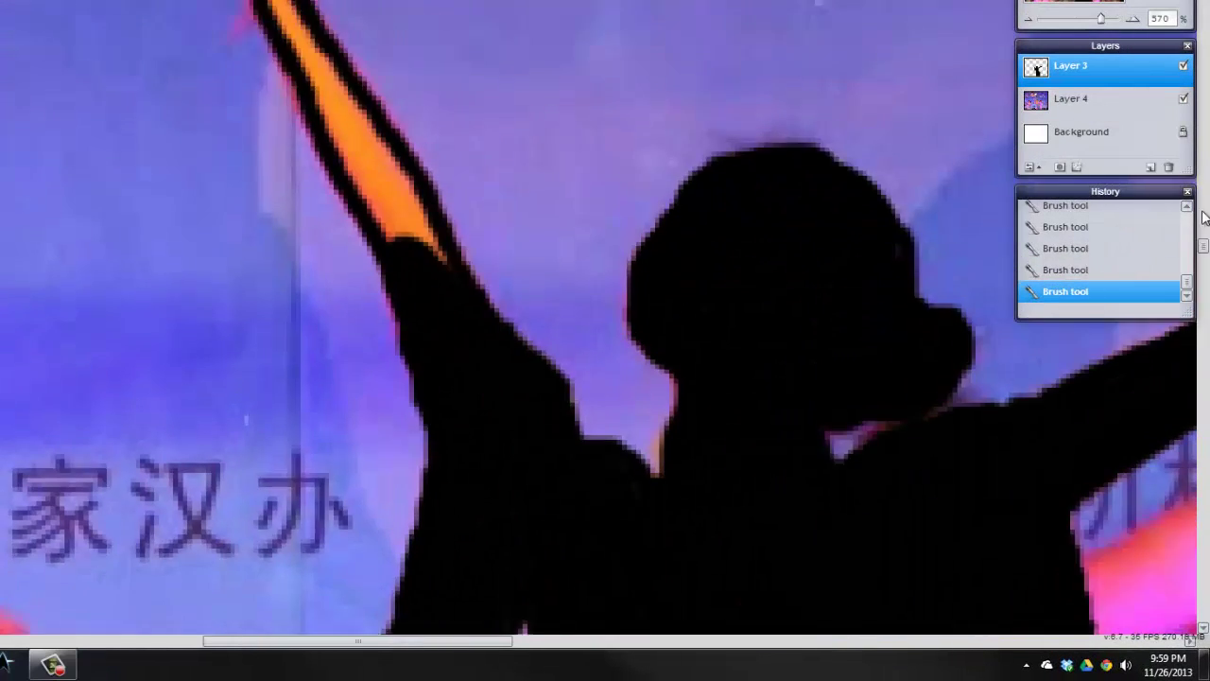
Paint the dancer's raised arm solid black.
mouse_move(283, 85)
left_mouse_down()
mouse_move(416, 350)
mouse_move(331, 218)
left_mouse_up()
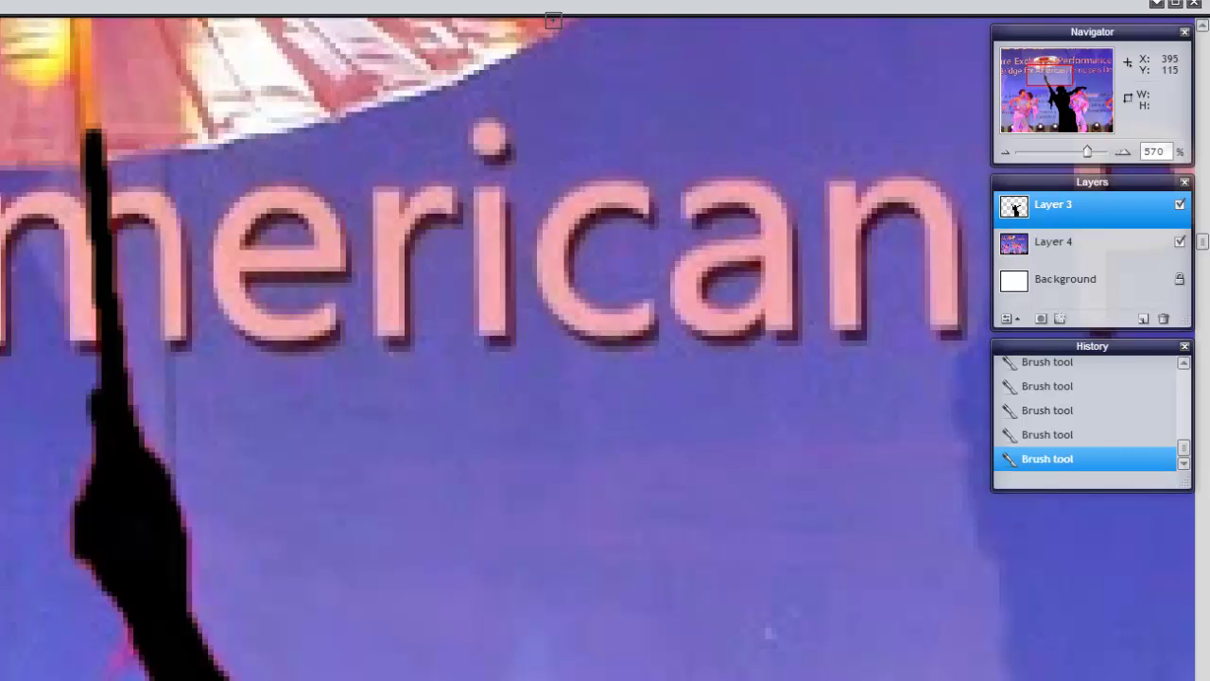
left_click_drag(97, 151, 477, 56)
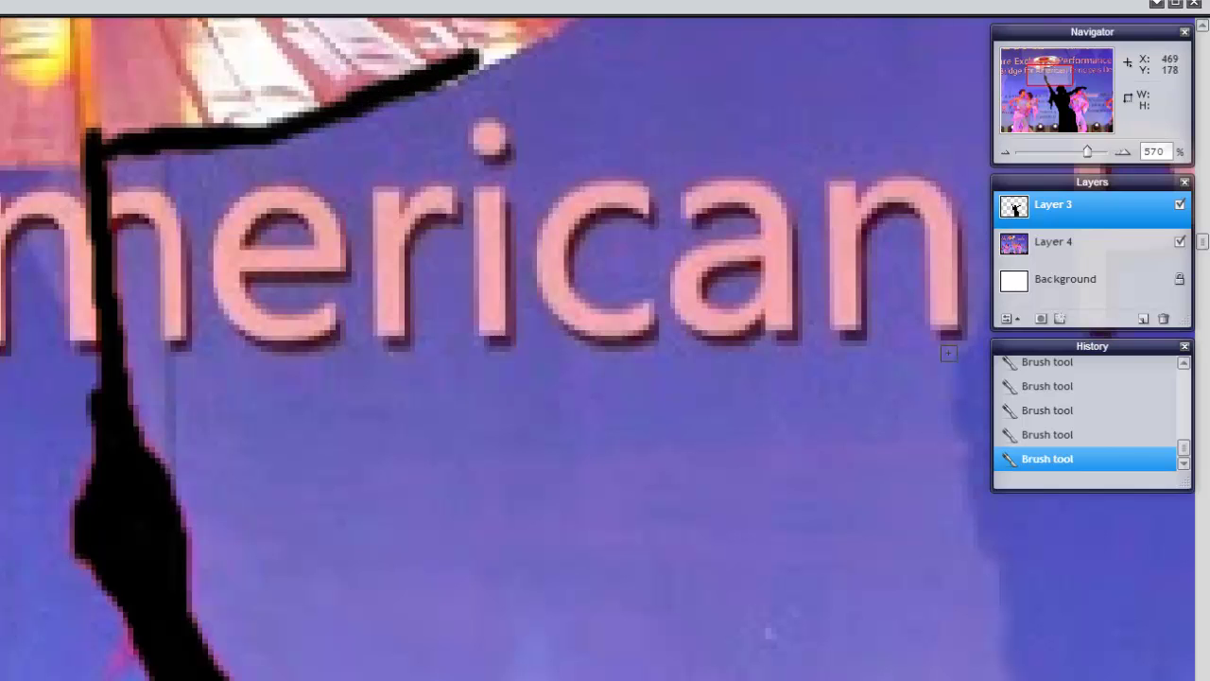
scroll(472, 283, "up", 1)
Outline the parasol's right, top, left and lower edges in black, closing small gaps.
left_click_drag(719, 345, 830, 263)
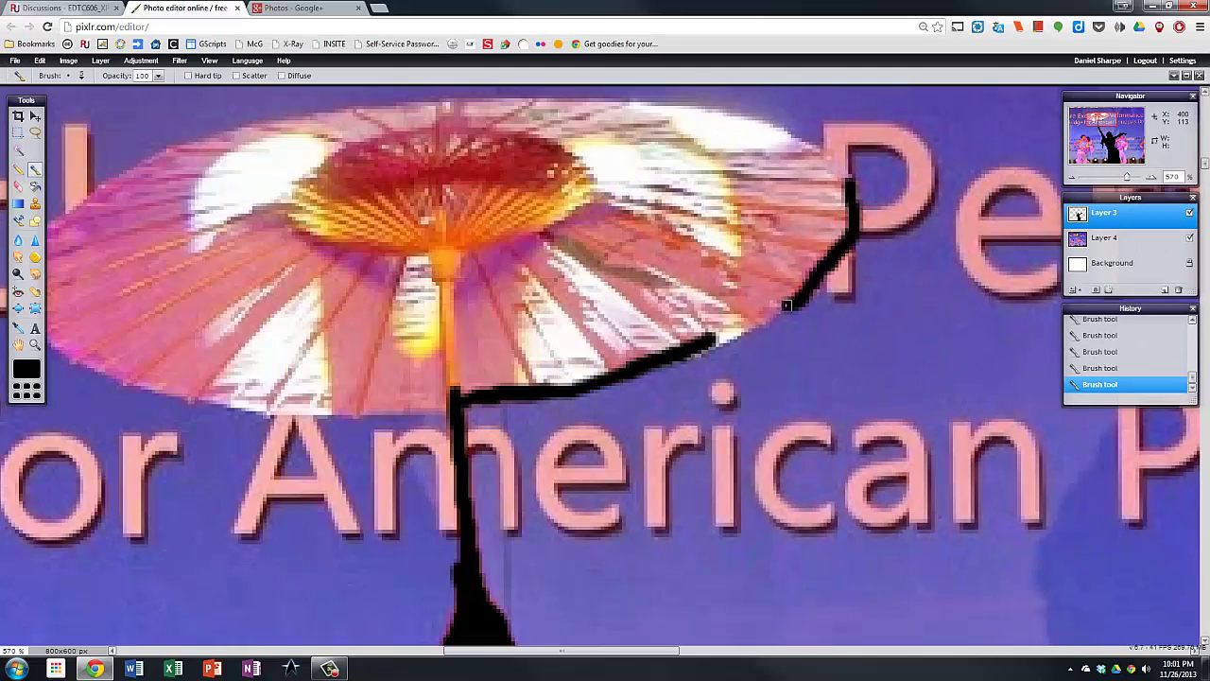
left_click_drag(702, 345, 835, 257)
left_click_drag(820, 159, 445, 97)
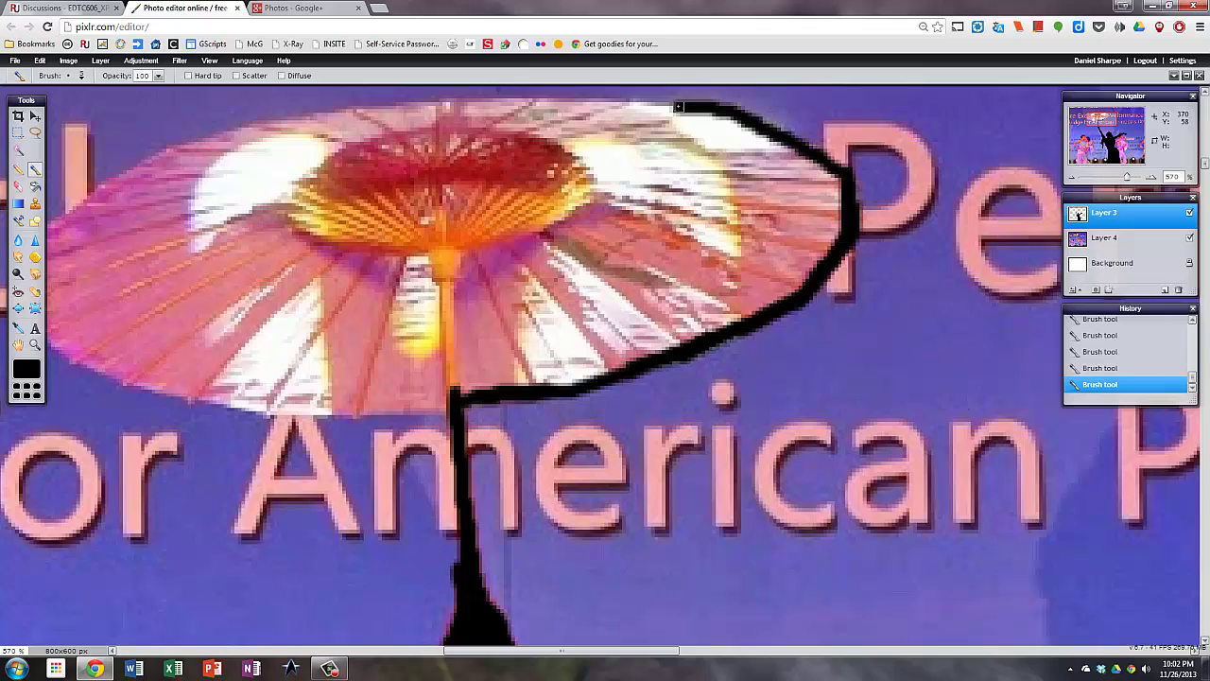
mouse_move(85, 203)
left_mouse_down()
mouse_move(241, 135)
mouse_move(404, 105)
left_mouse_up()
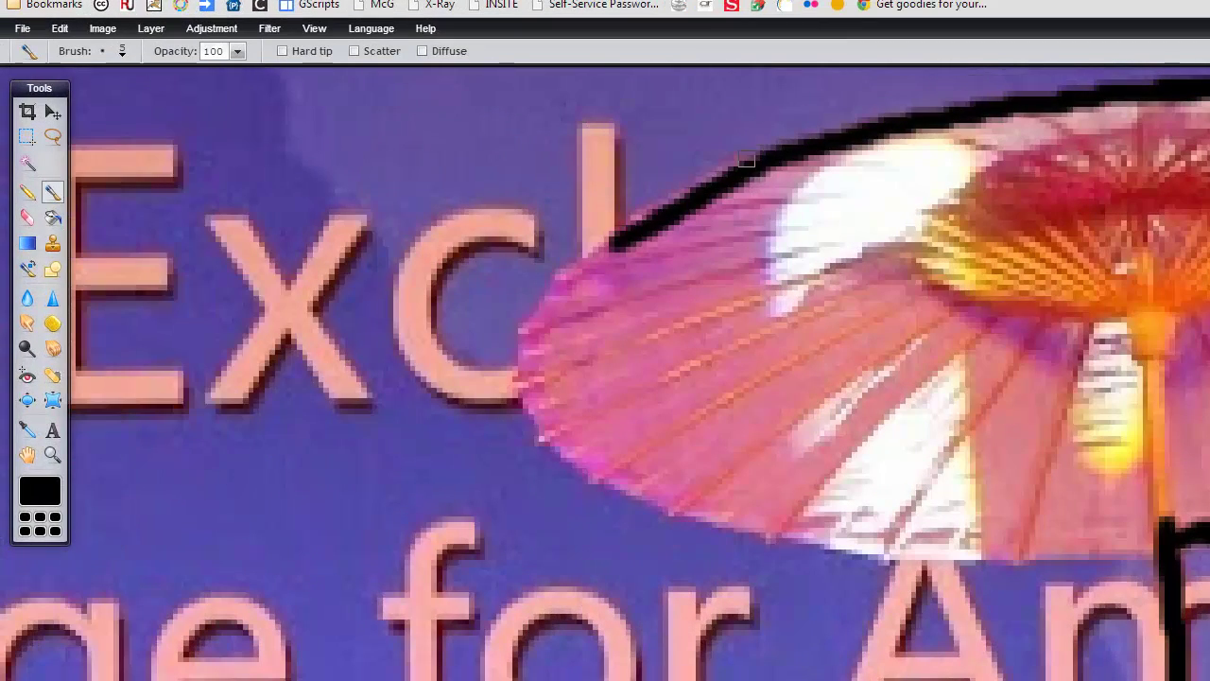
left_click_drag(756, 156, 529, 355)
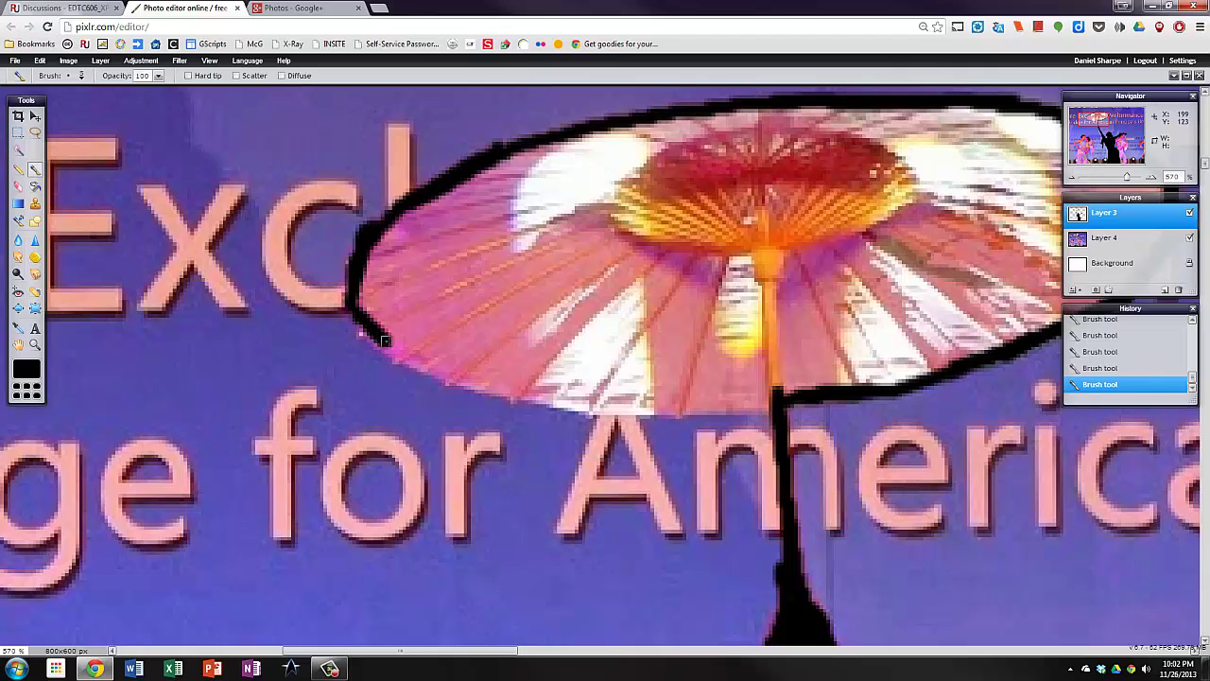
left_click_drag(384, 341, 784, 402)
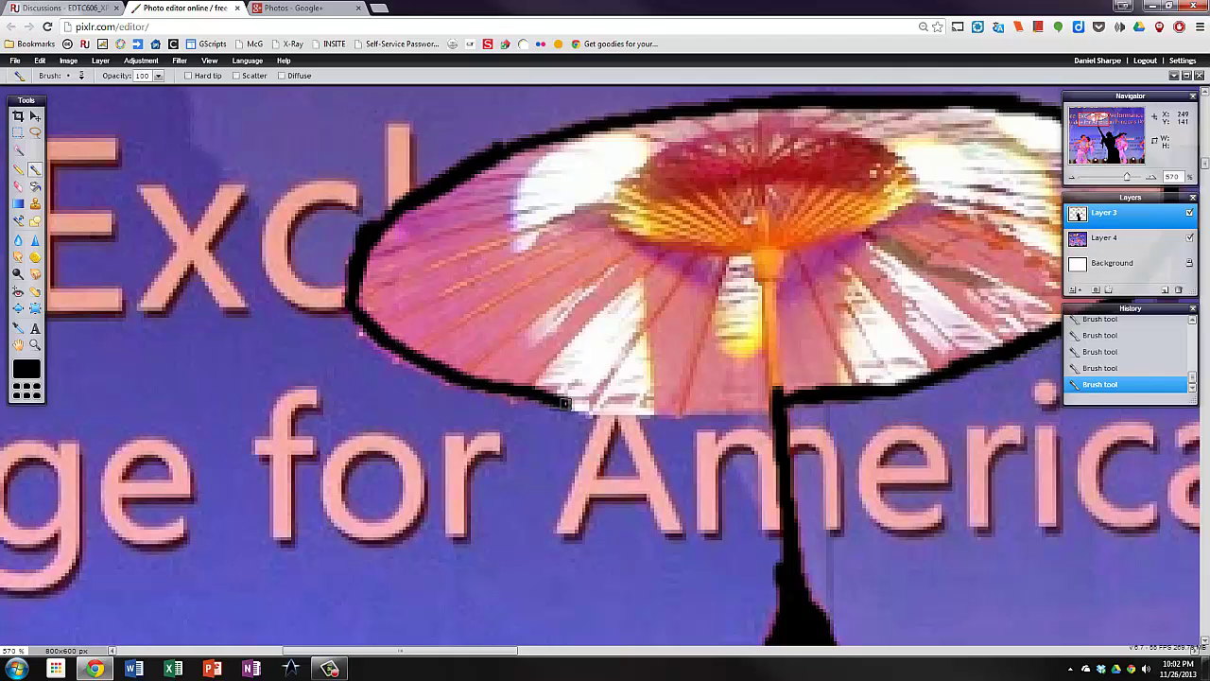
left_click_drag(433, 366, 508, 395)
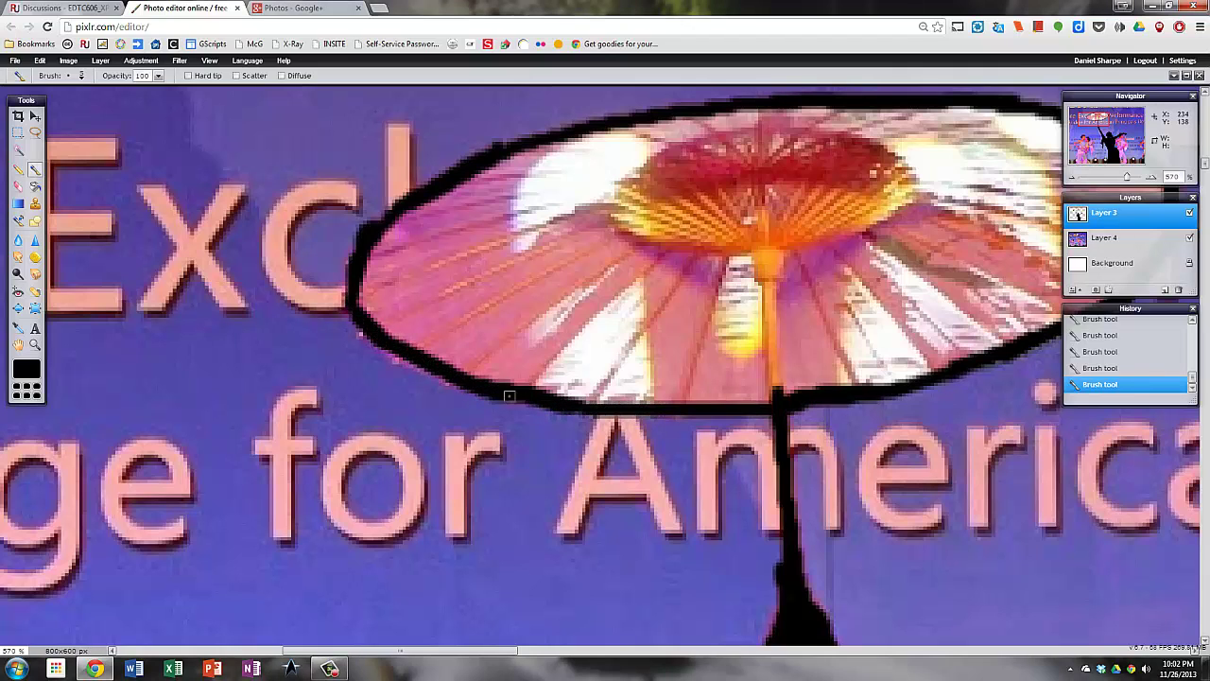
left_click(359, 317)
Switch to a larger brush and fill the parasol's interior with black.
left_click(80, 75)
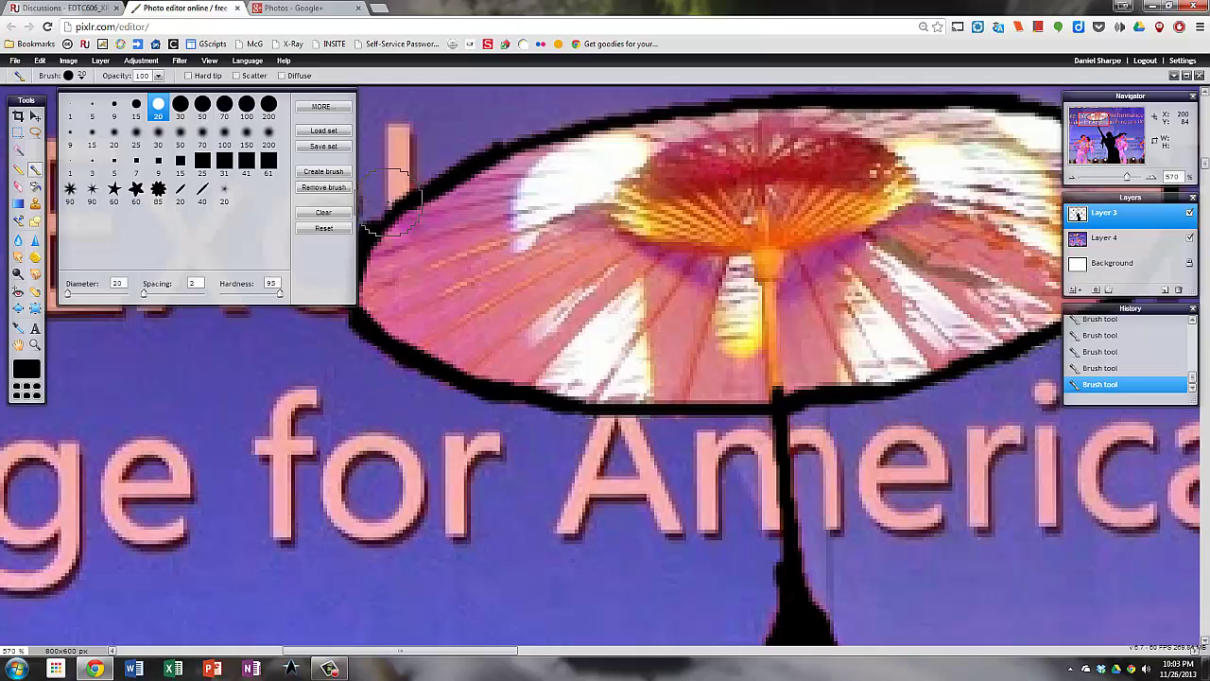
left_click(198, 142)
mouse_move(510, 270)
left_mouse_down()
mouse_move(540, 173)
mouse_move(396, 246)
mouse_move(387, 303)
mouse_move(581, 364)
mouse_move(715, 376)
mouse_move(785, 302)
mouse_move(553, 226)
left_mouse_up()
scroll(406, 236, "right", 5)
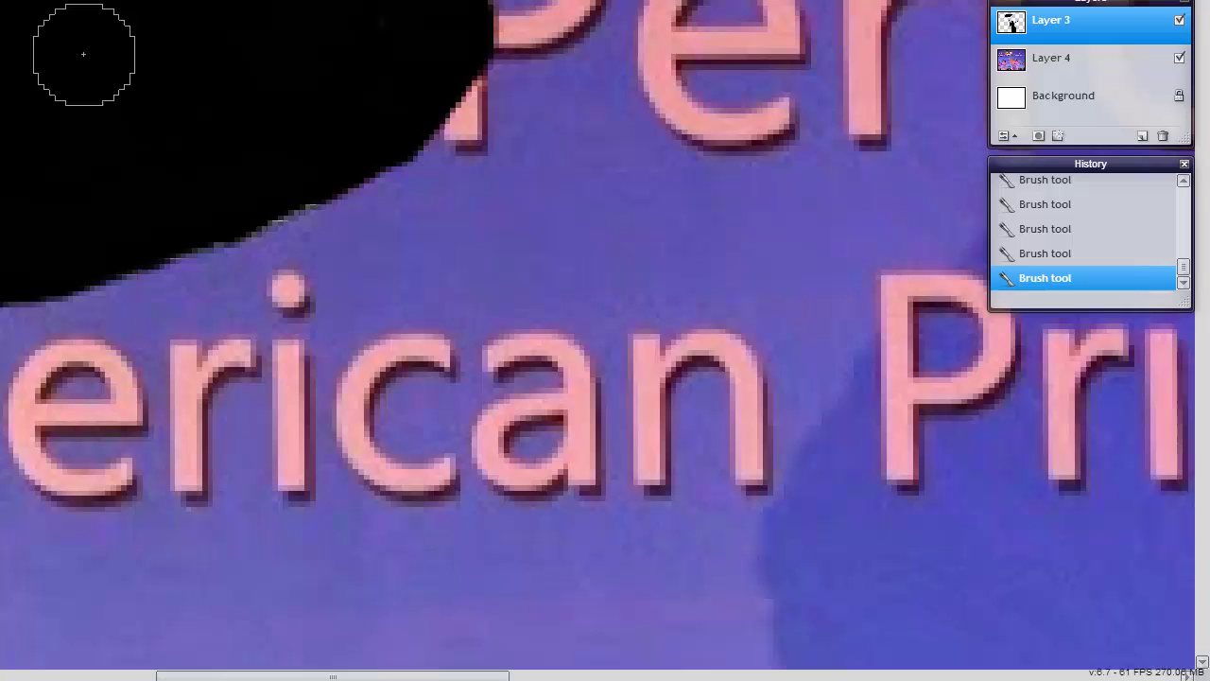
Uncheck the stage photo layer's visibility in the Layers panel.
left_click(1179, 59)
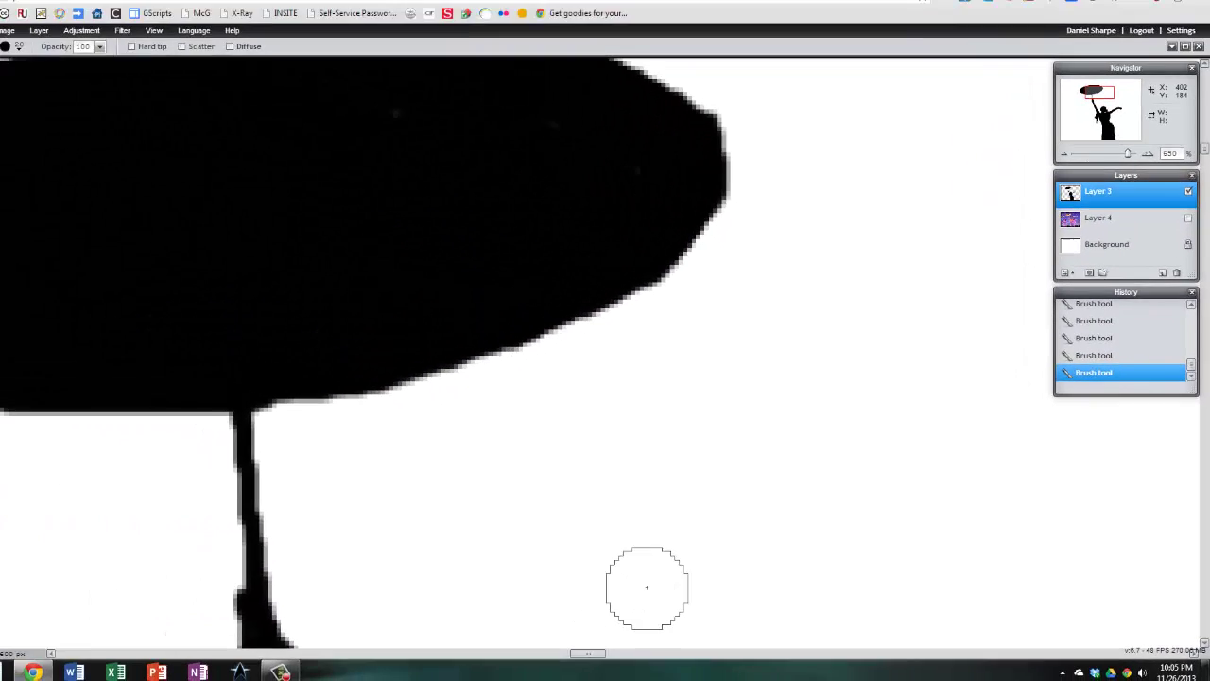
scroll(676, 587, "down", 2)
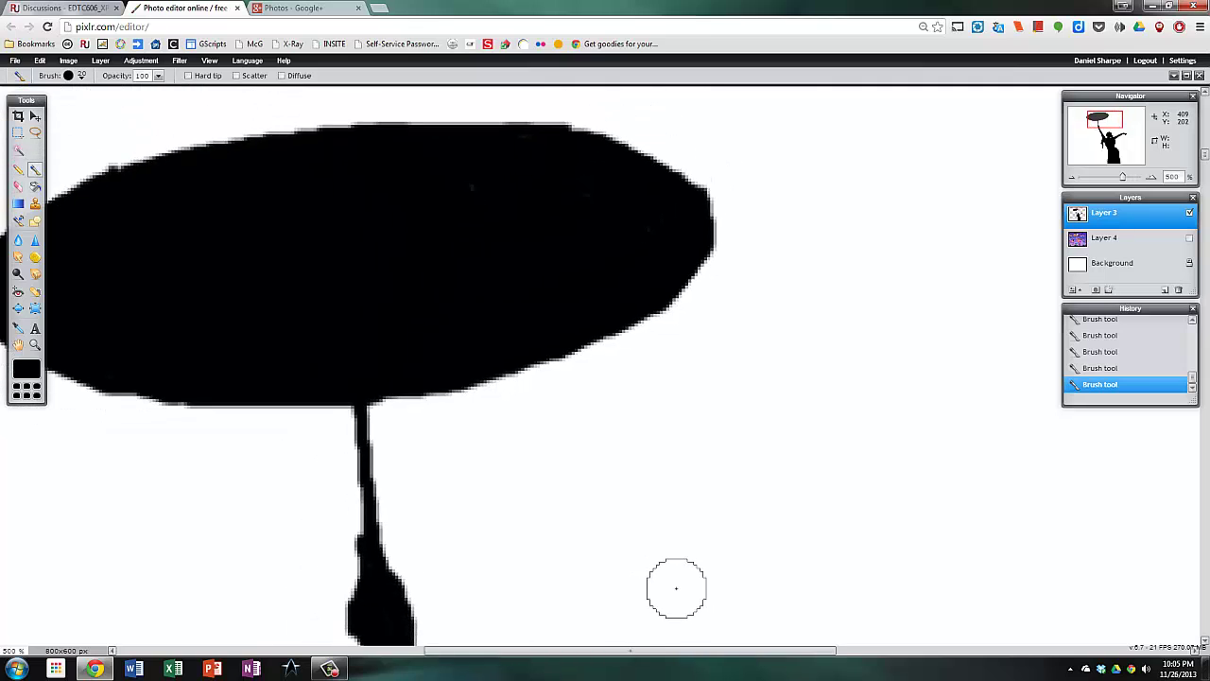
scroll(676, 587, "down", 2)
scroll(675, 587, "down", 2)
scroll(676, 588, "down", 1)
scroll(676, 587, "down", 2)
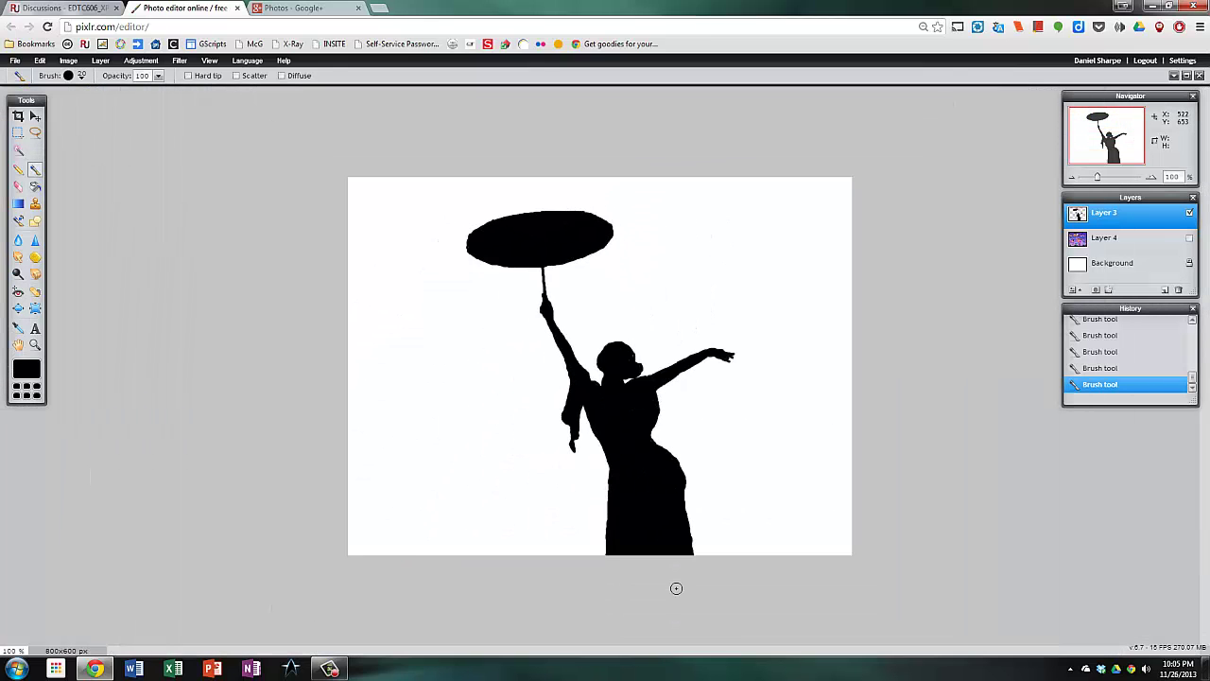
scroll(675, 588, "up", 1)
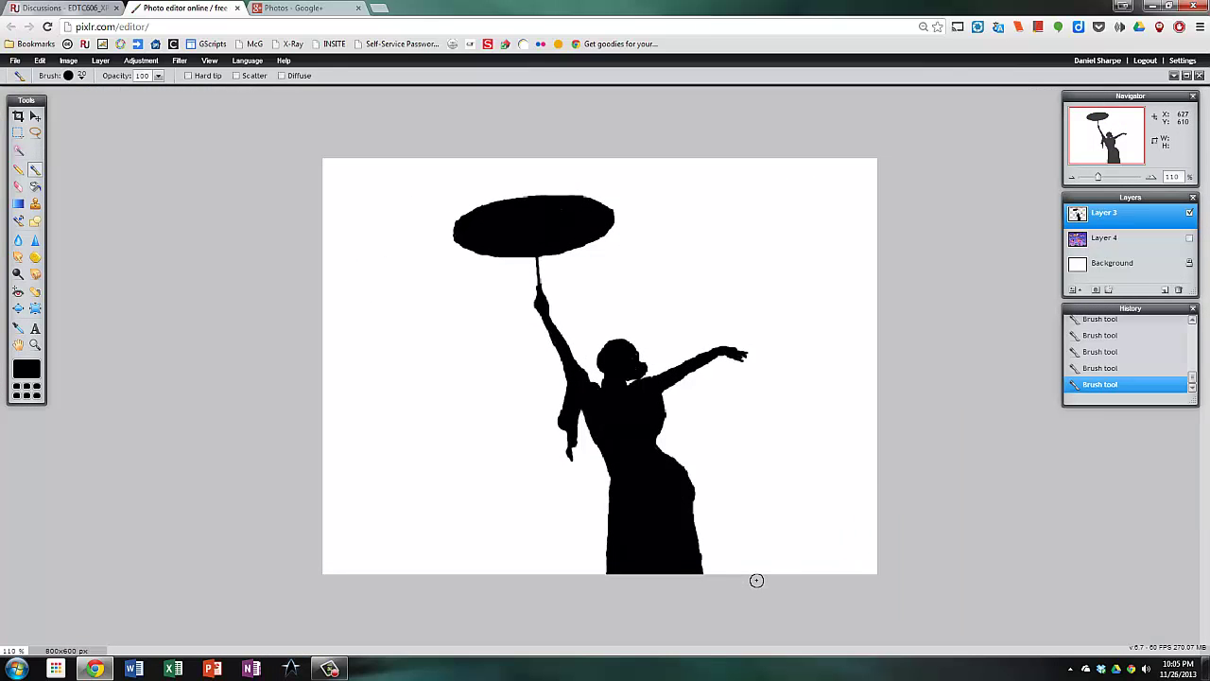